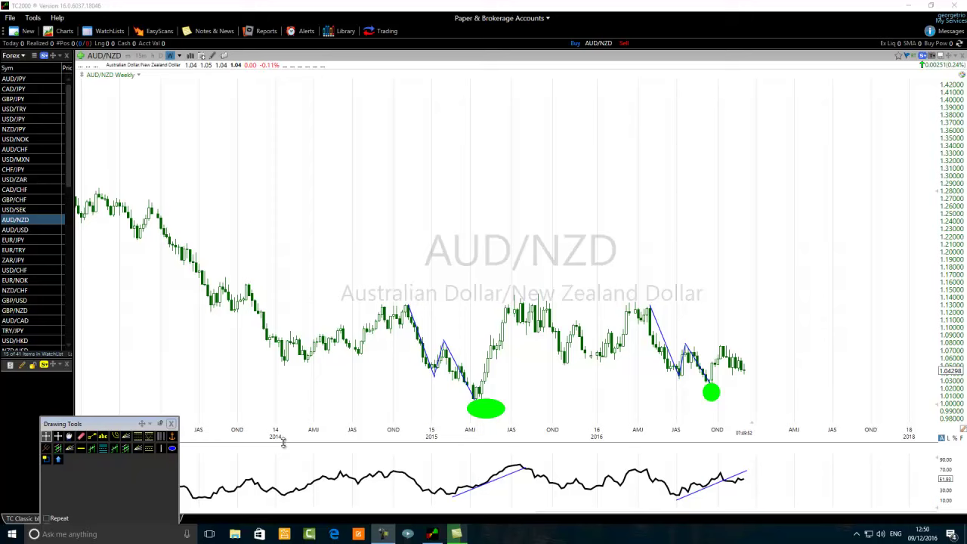
Draw three connected blue trend lines above the late-2014 bars in a falling-rising-falling zigzag
click(92, 437)
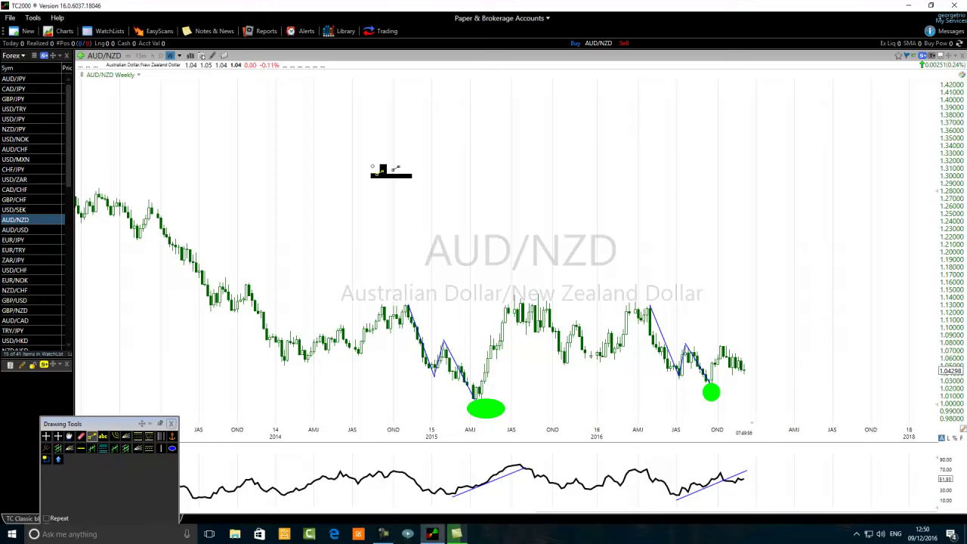
drag(377, 145, 410, 215)
click(91, 437)
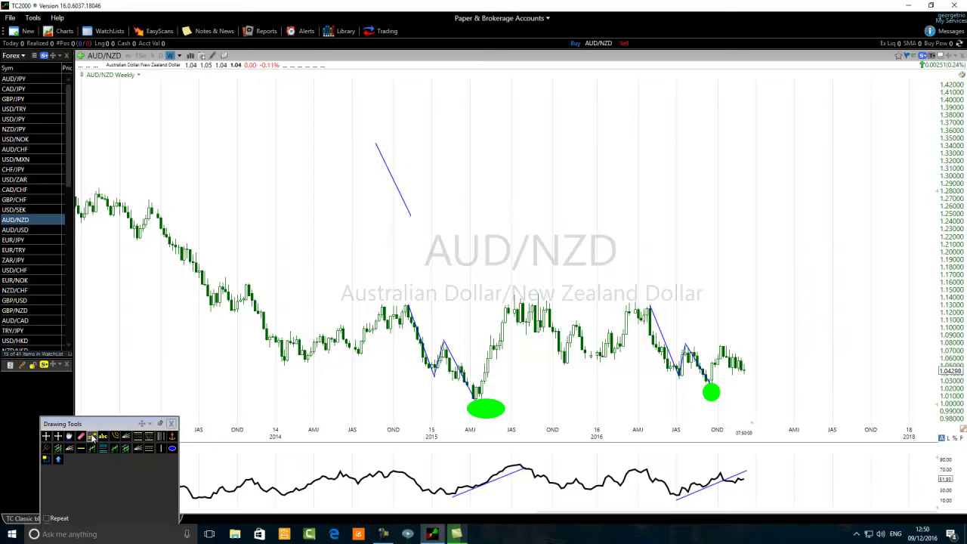
drag(410, 216, 432, 179)
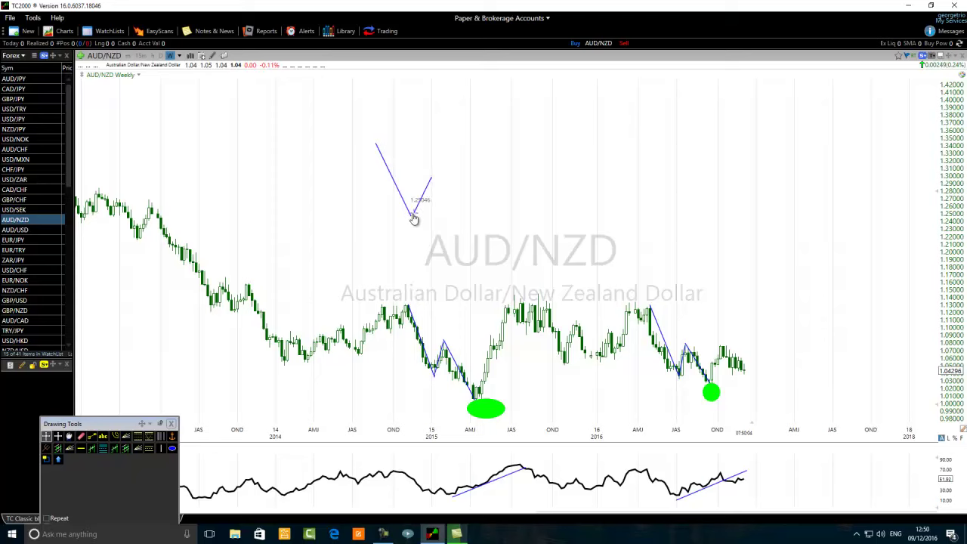
click(91, 438)
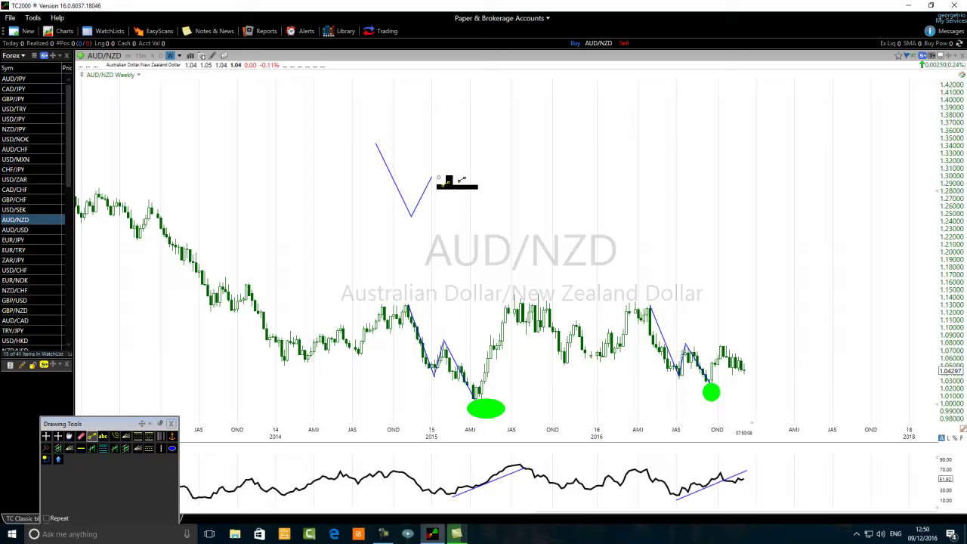
drag(431, 179, 448, 251)
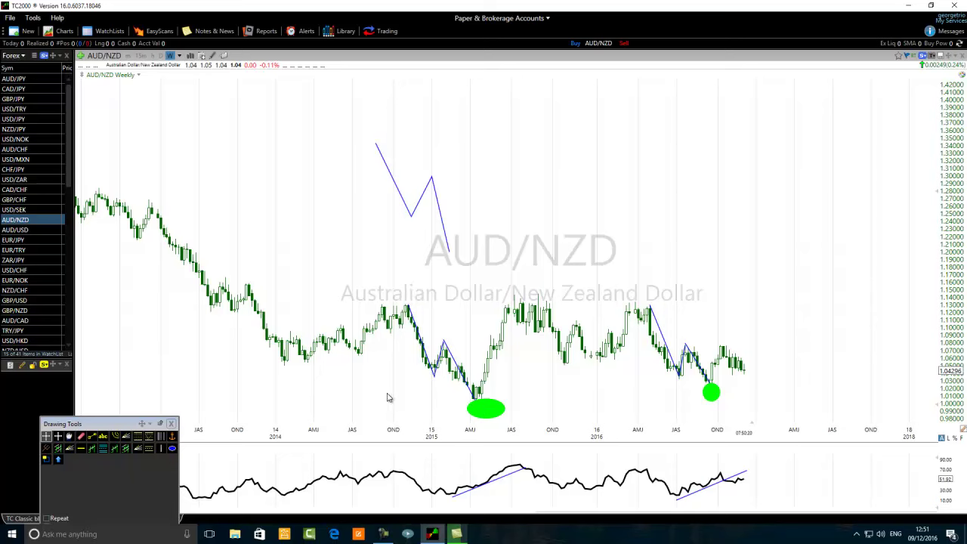
Zoom into the AUD/NZD weekly chart until individual month labels appear on the time axis
scroll(393, 398, up, 2)
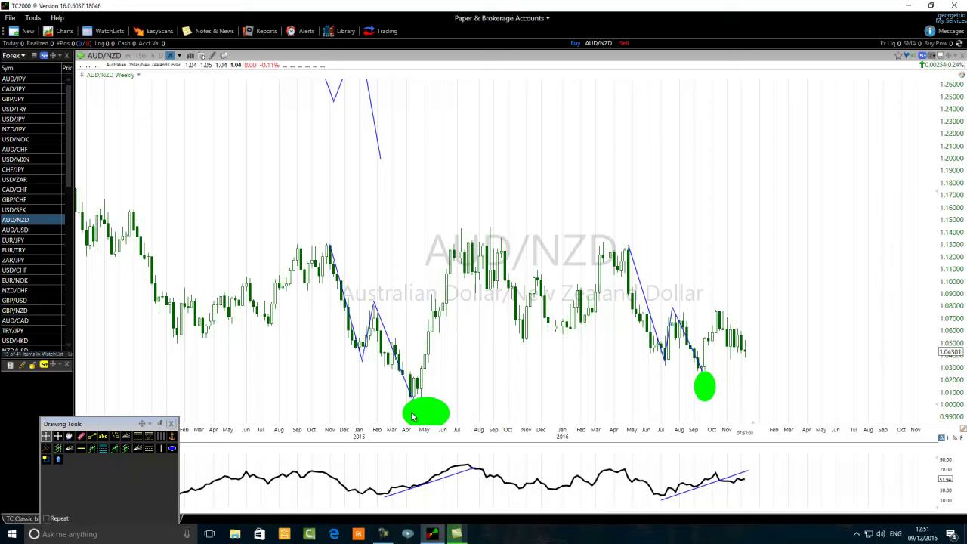
Draw three green ellipses stepping diagonally down and right above the mid-2015 price peak
click(172, 449)
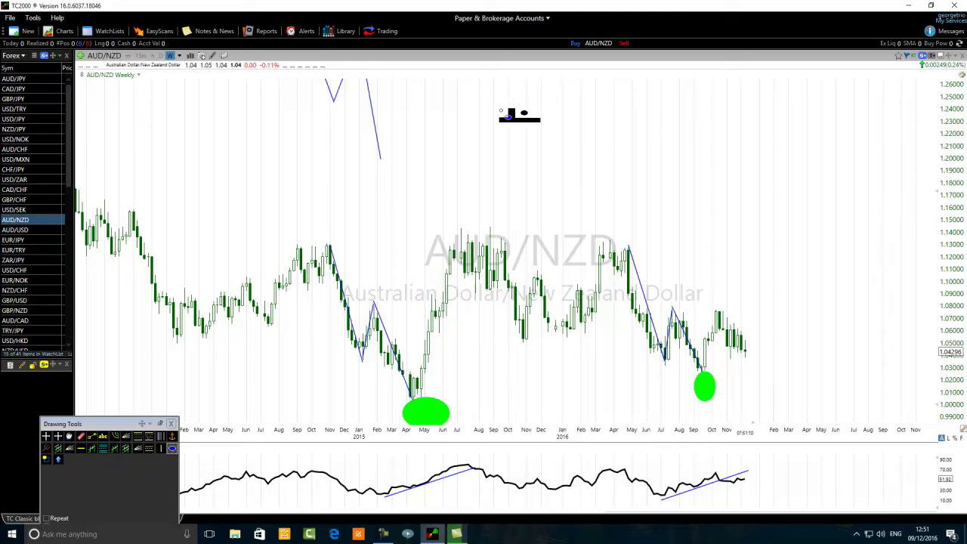
mouse_move(498, 105)
mouse_down()
mouse_move(475, 139)
mouse_move(440, 155)
mouse_up()
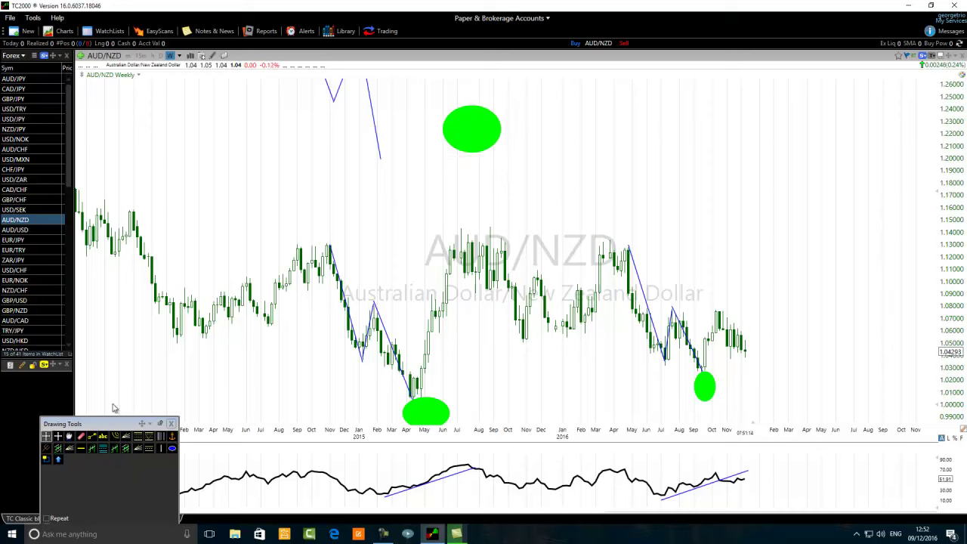
click(171, 449)
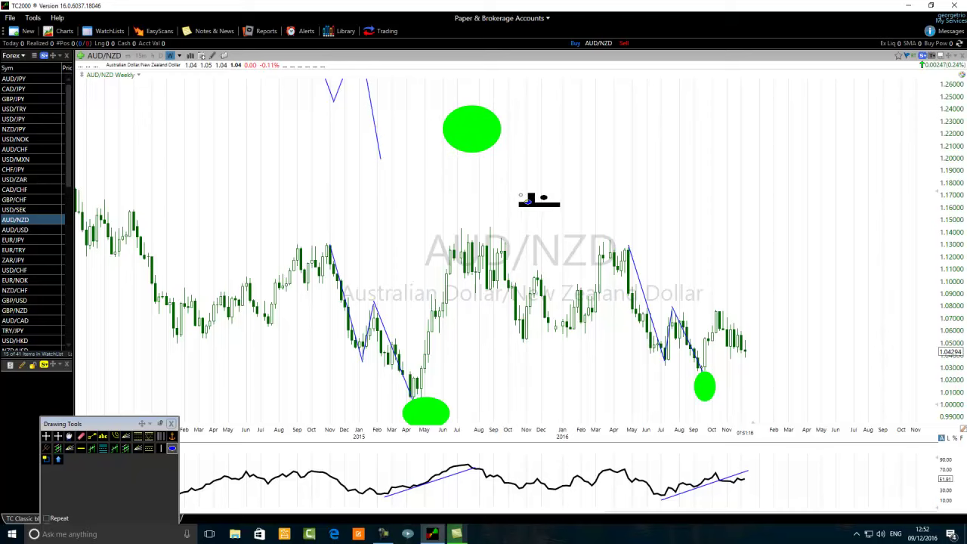
drag(539, 163, 466, 213)
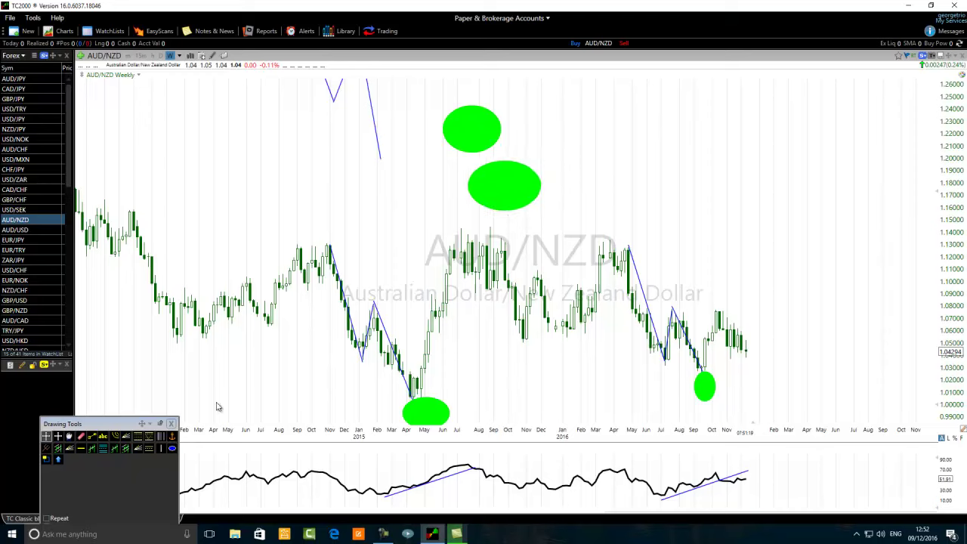
click(171, 450)
drag(579, 210, 510, 251)
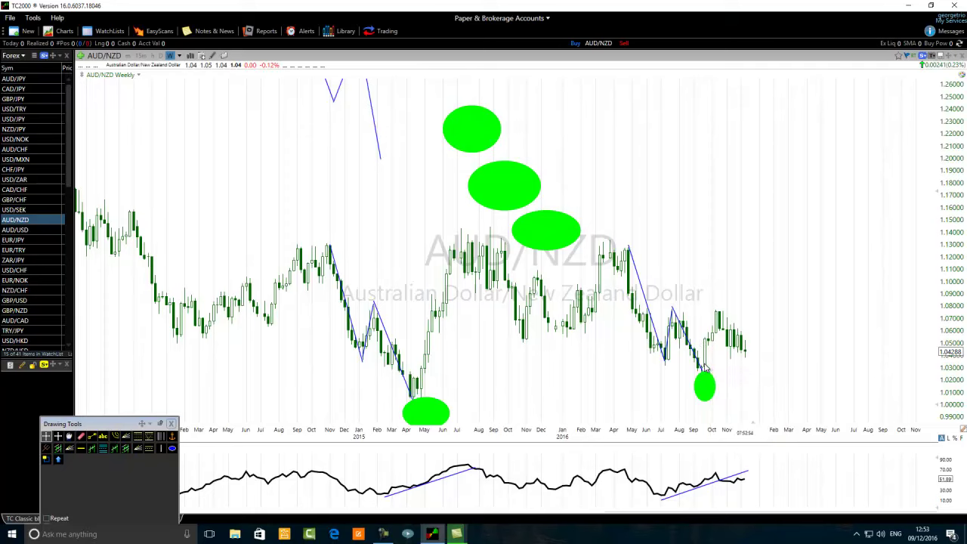
Zoom in and shift the small green ellipse right, past the latest price bars
mouse_move(703, 370)
scroll(667, 372, up, 1)
scroll(666, 372, up, 1)
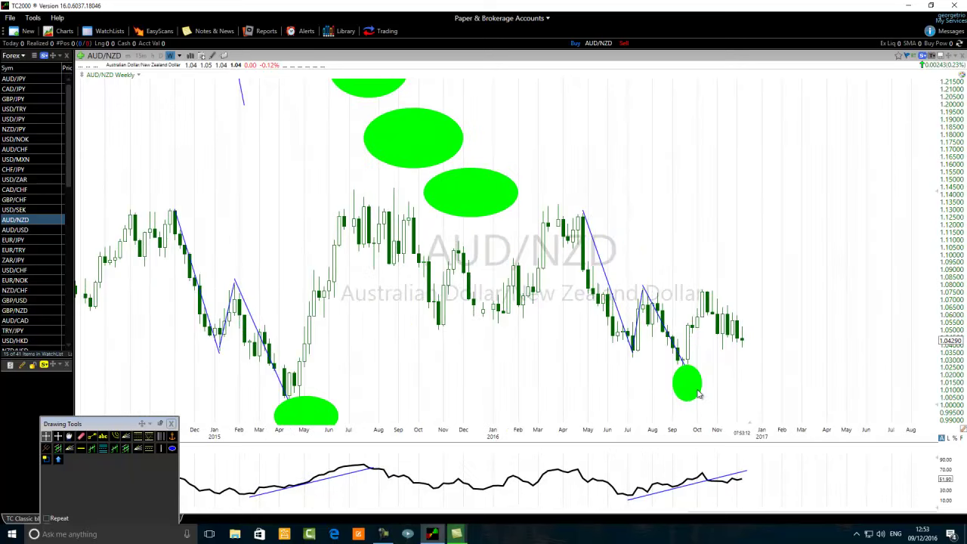
drag(691, 388, 763, 388)
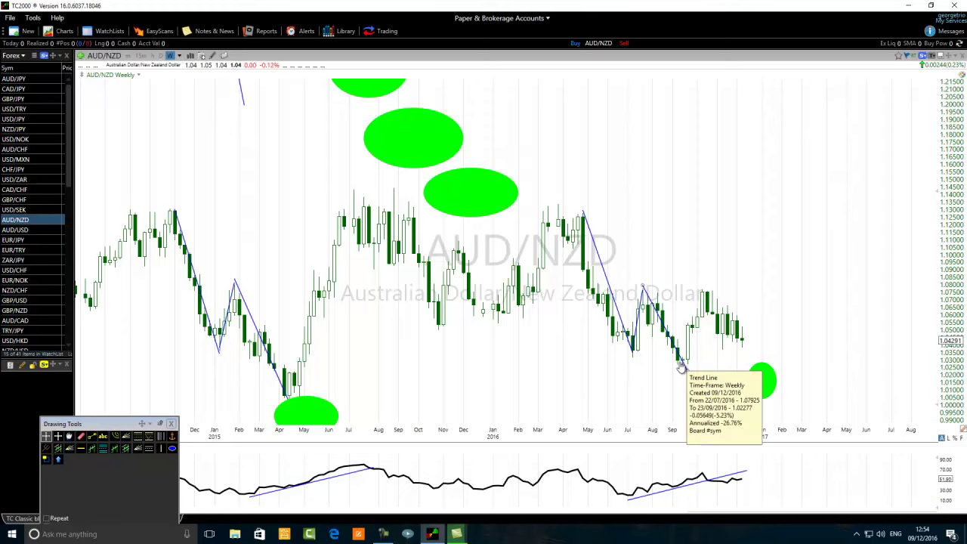
scroll(555, 371, down, 2)
Zoom out to the full 2014–2016 range with quarterly time labels
scroll(555, 371, down, 2)
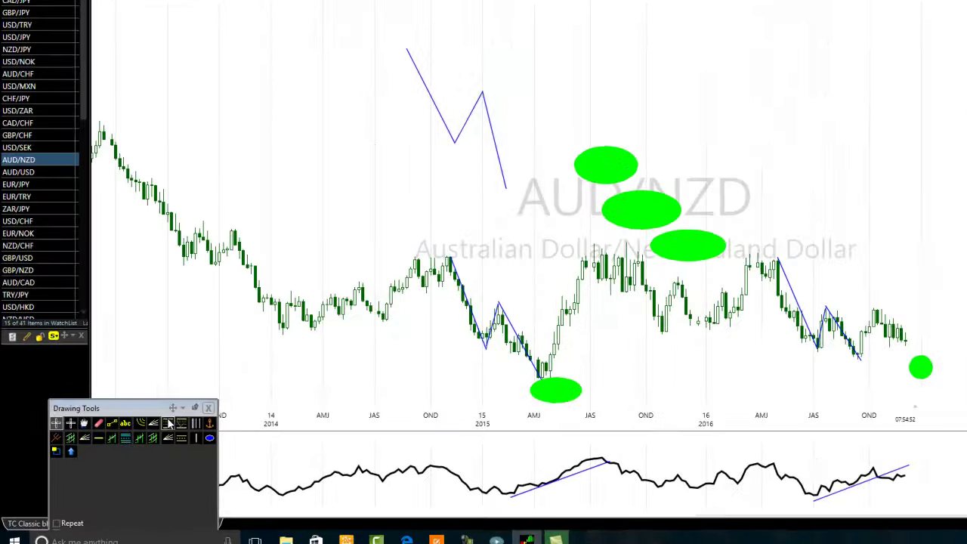
Add a Fibonacci retracement from the 1.12737 late-2014 high and a horizontal line at the spring-2015 low
click(206, 407)
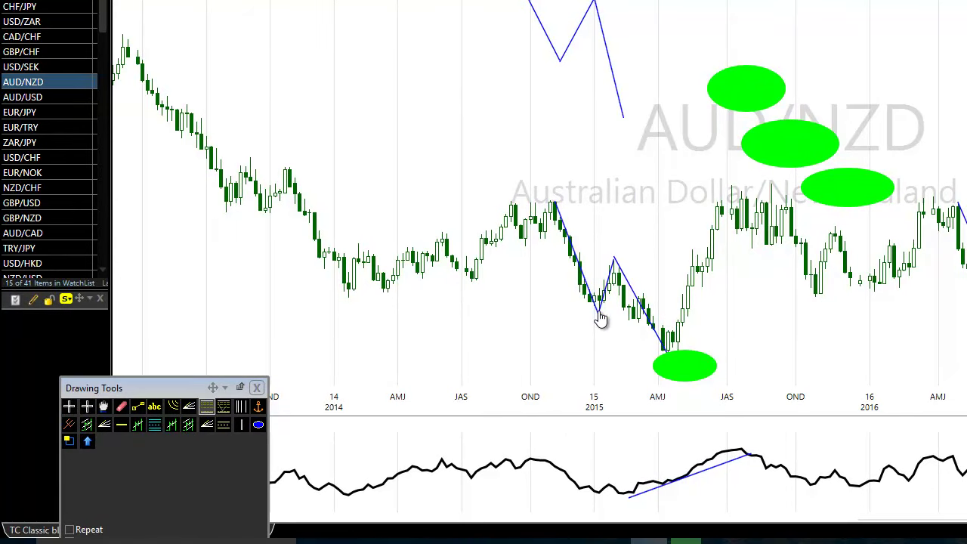
drag(599, 313, 552, 206)
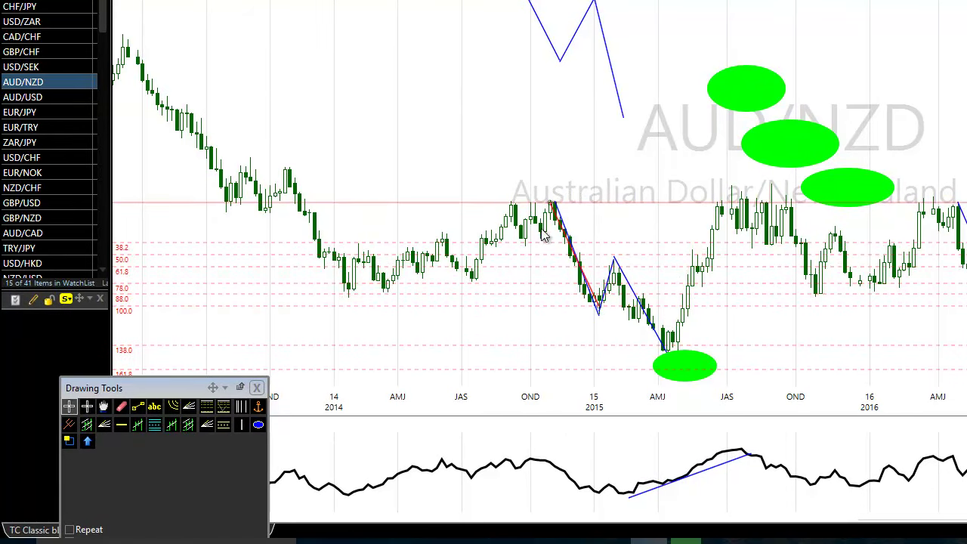
click(121, 424)
click(504, 346)
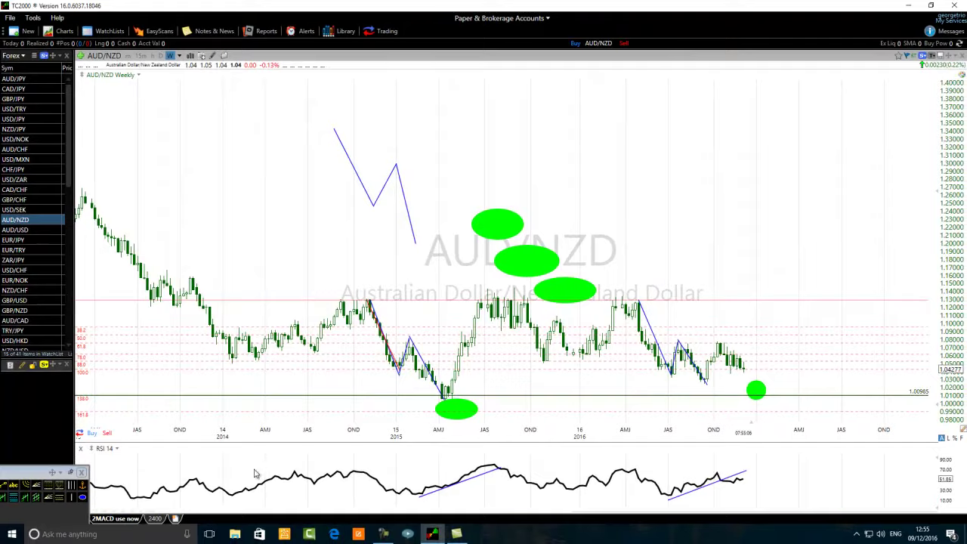
scroll(358, 460, up, 3)
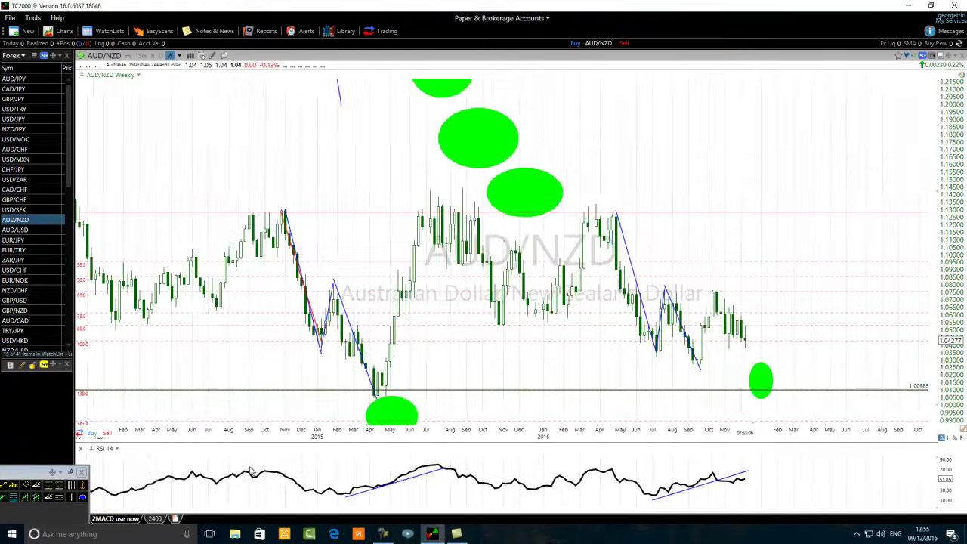
scroll(251, 471, up, 2)
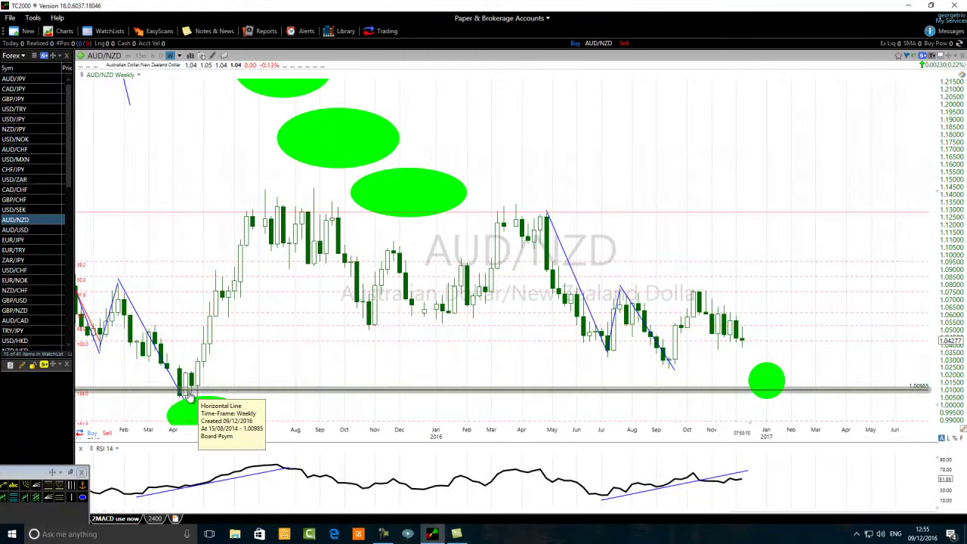
scroll(138, 355, down, 3)
scroll(138, 355, down, 2)
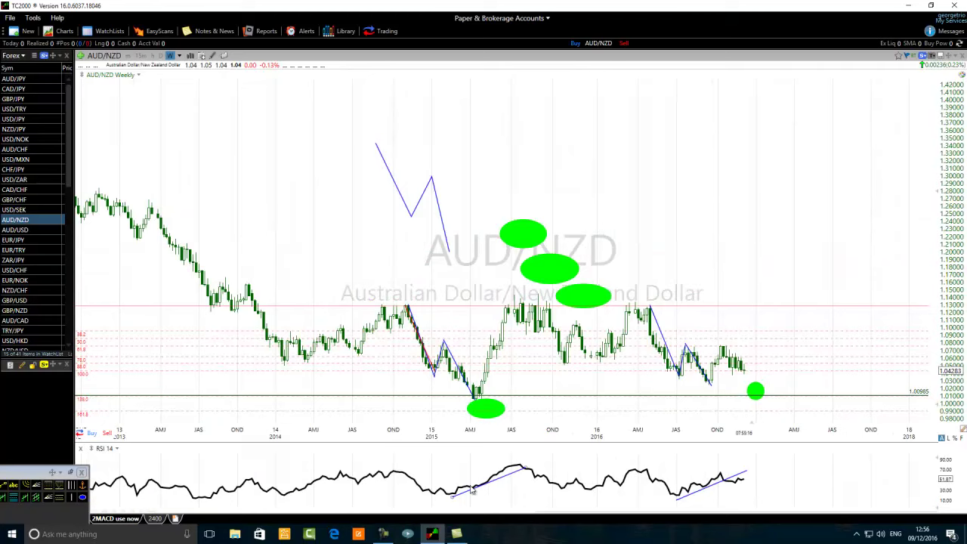
mouse_move(462, 495)
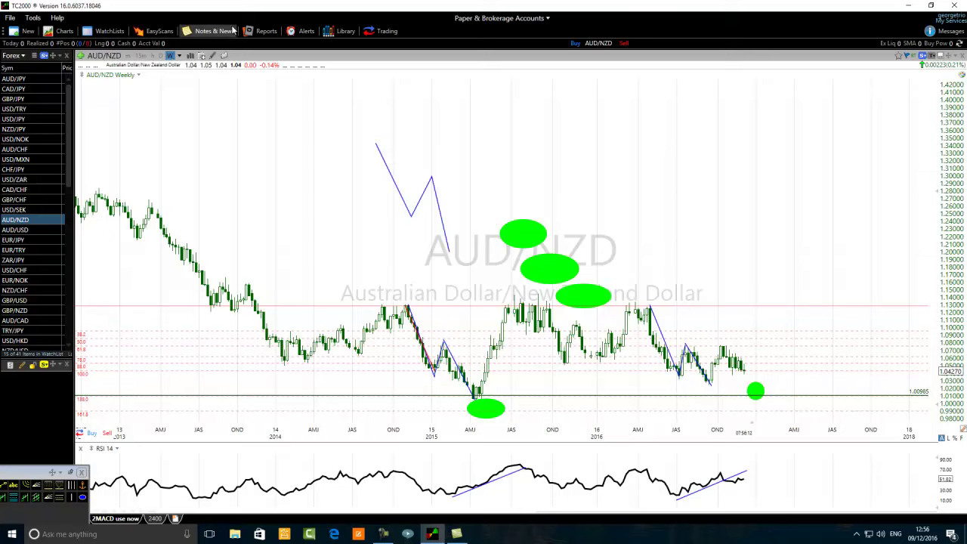
scroll(370, 257, up, 3)
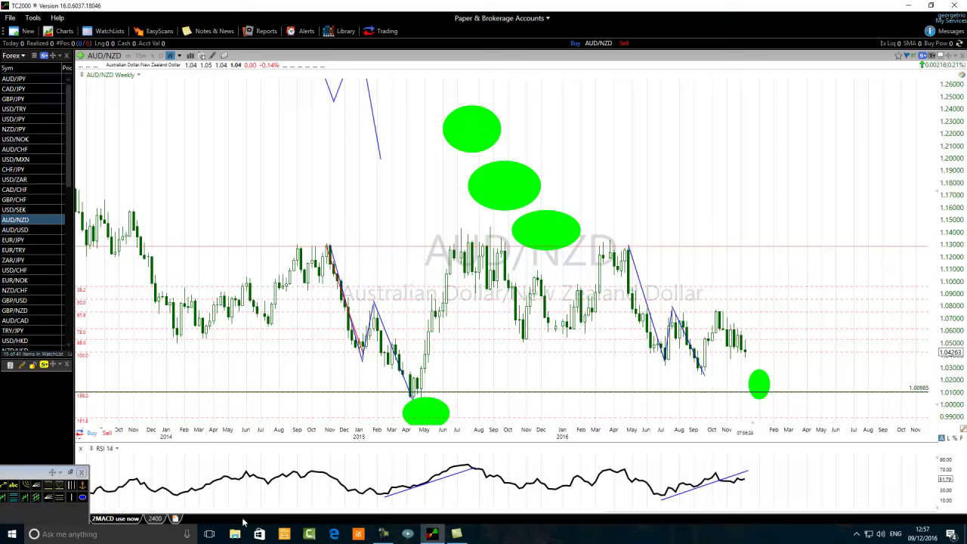
Place a horizontal support line at 1.03508 across the 2016 lows
drag(171, 425, 199, 422)
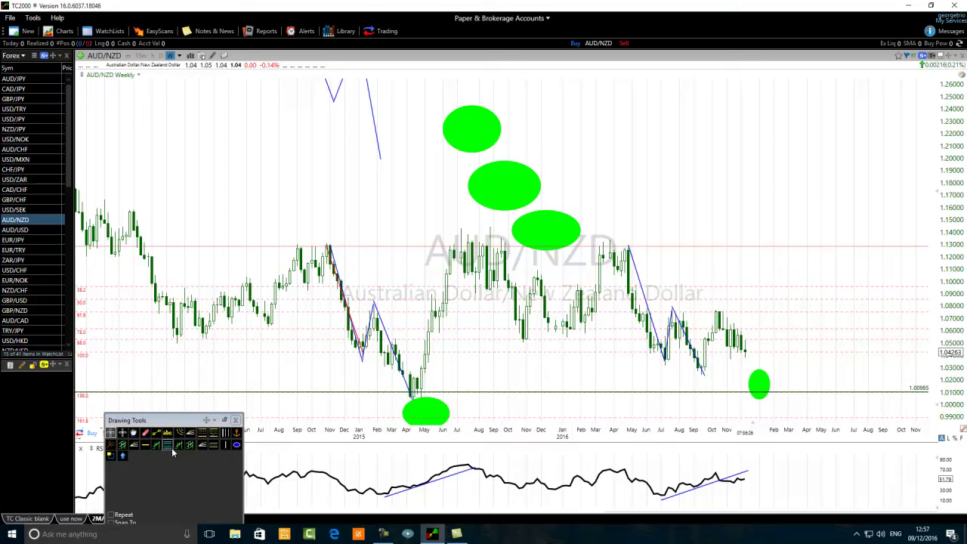
click(145, 444)
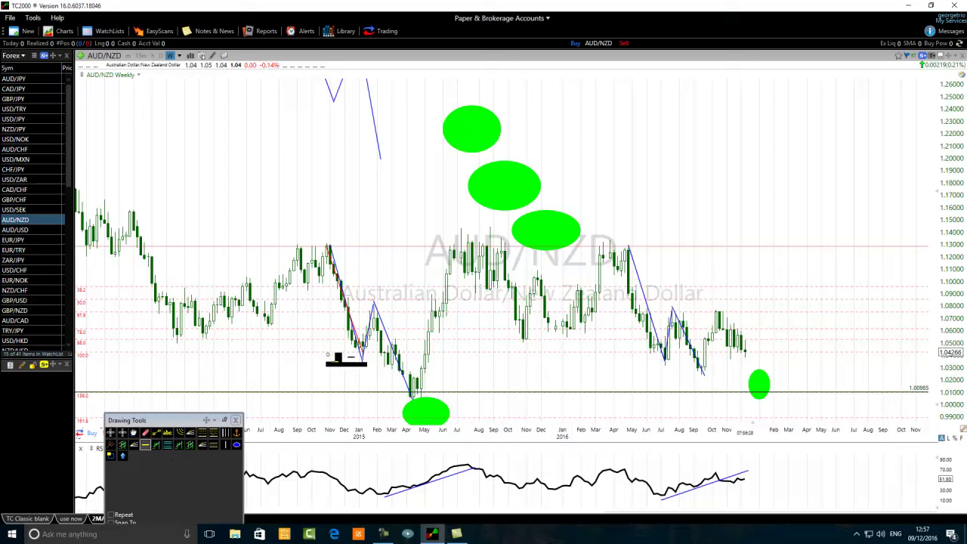
click(330, 358)
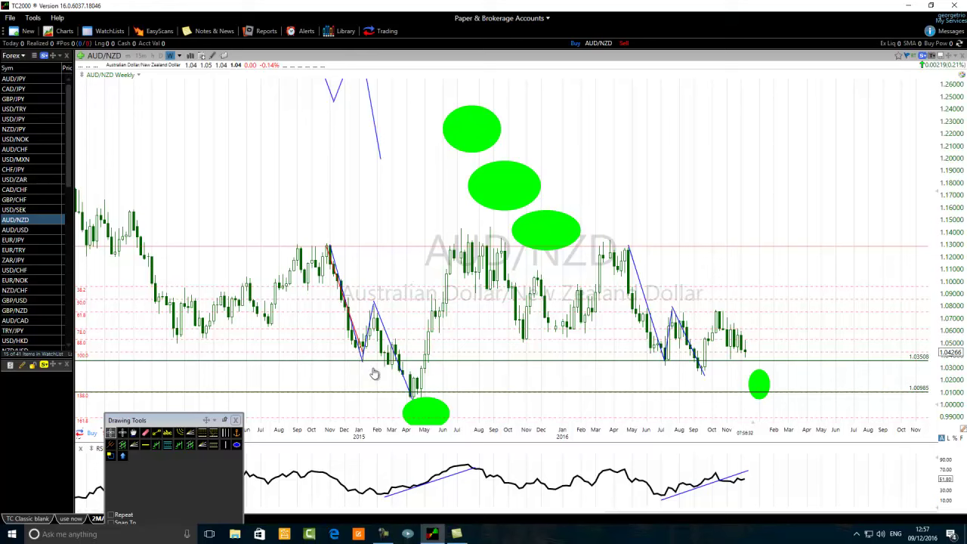
Delete the Fibonacci retracement and extend the early-2015 trend line upward
drag(362, 360, 356, 368)
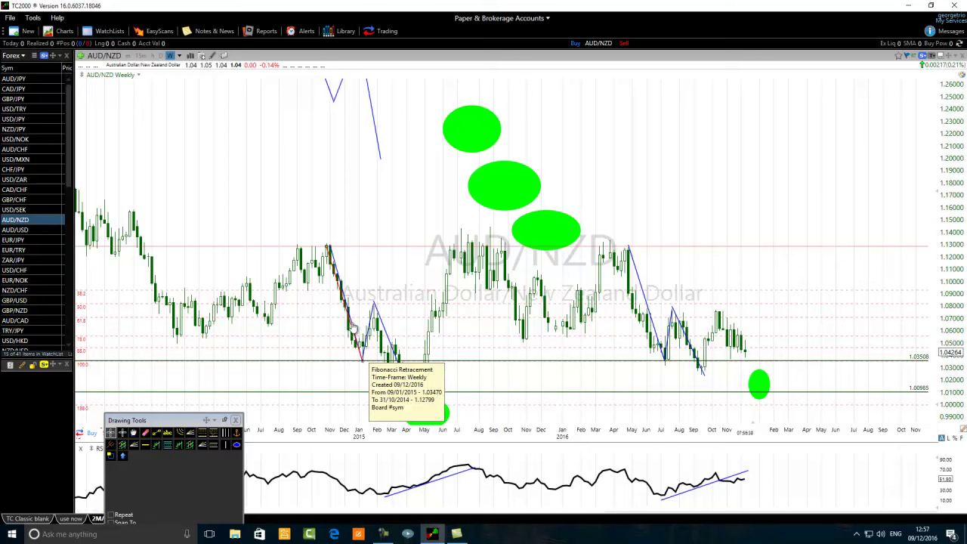
right_click(352, 332)
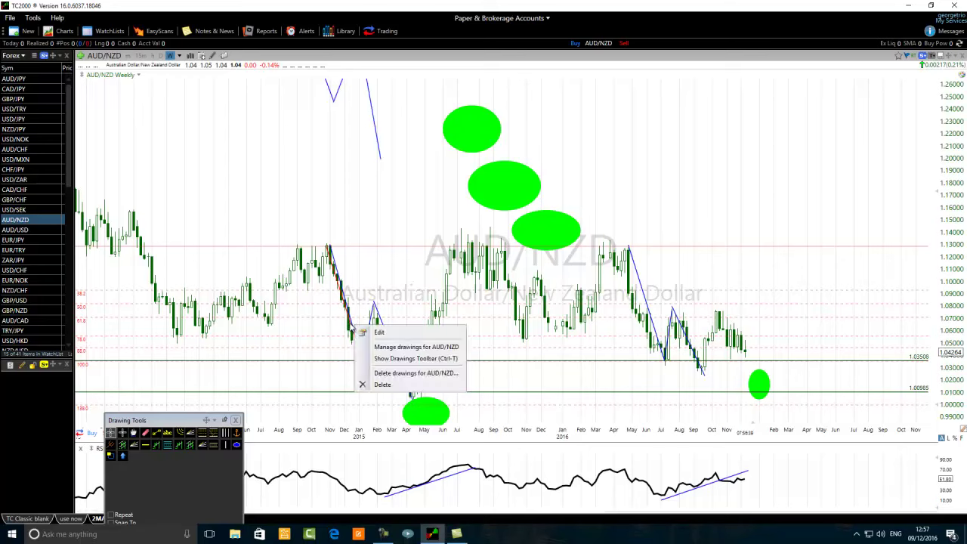
click(384, 385)
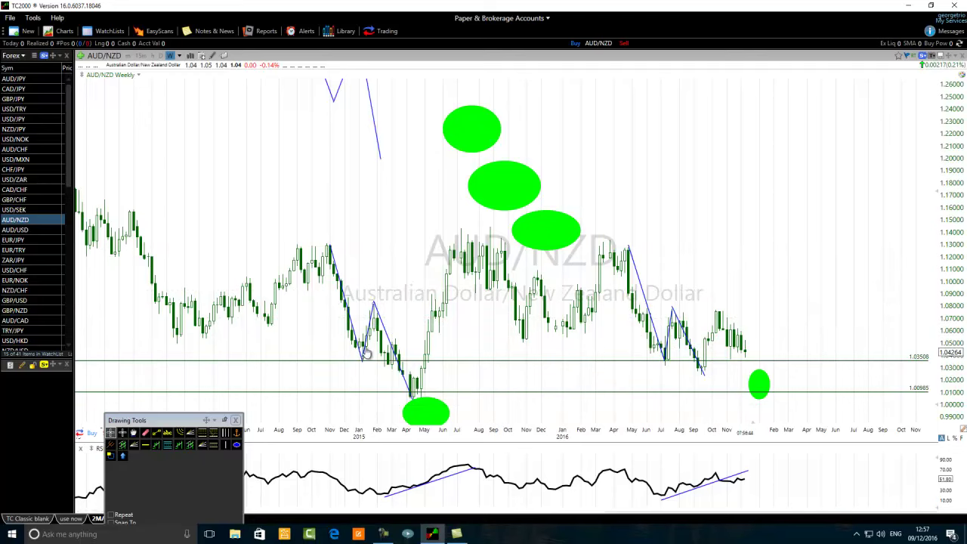
drag(362, 359, 384, 272)
Extend the late-2014 trend line higher and move the small ellipse onto the September 2016 low
drag(357, 336, 362, 361)
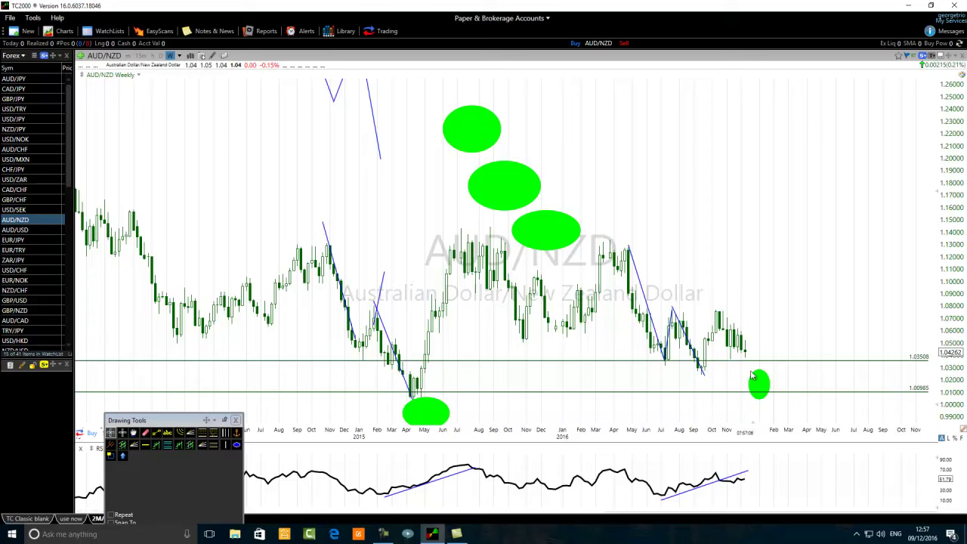
drag(759, 383, 707, 379)
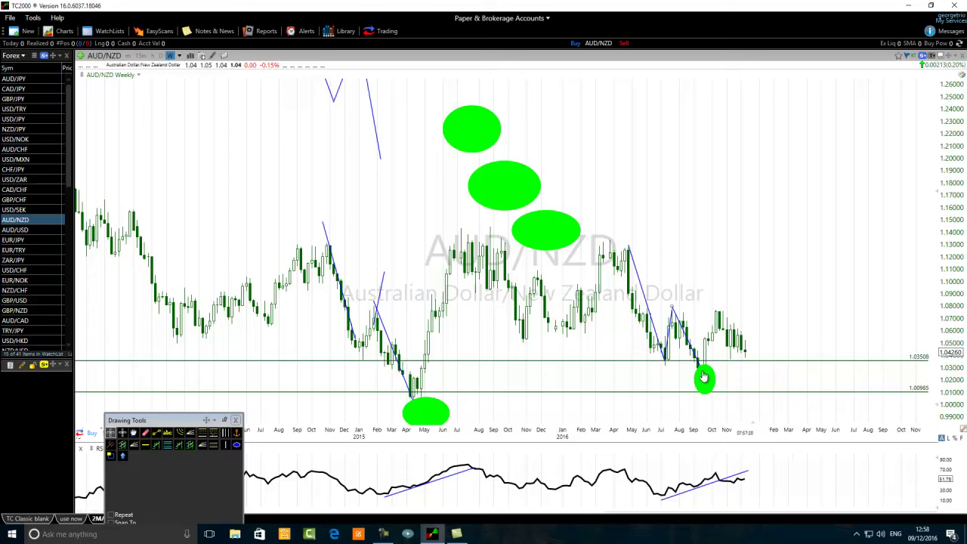
Select the 1.035 line, move Drawing Tools to the bottom-left, and zoom out to 2013
mouse_move(702, 375)
click(692, 361)
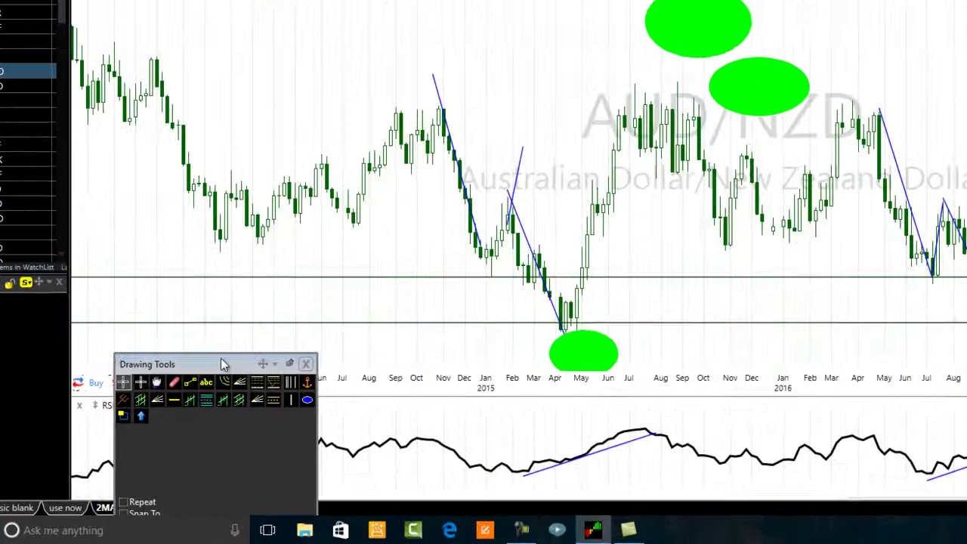
mouse_move(235, 364)
mouse_down()
mouse_move(76, 454)
mouse_move(121, 487)
mouse_up()
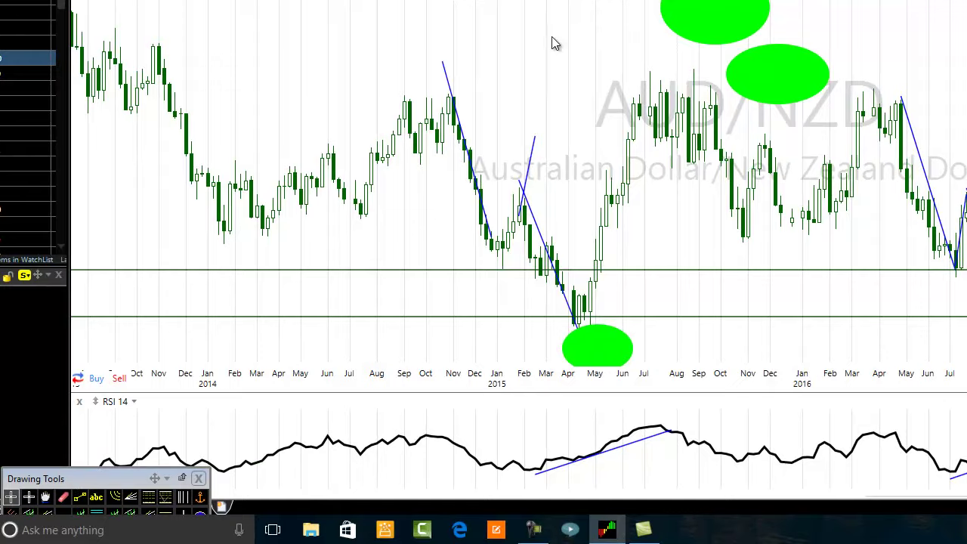
scroll(400, 72, down, 3)
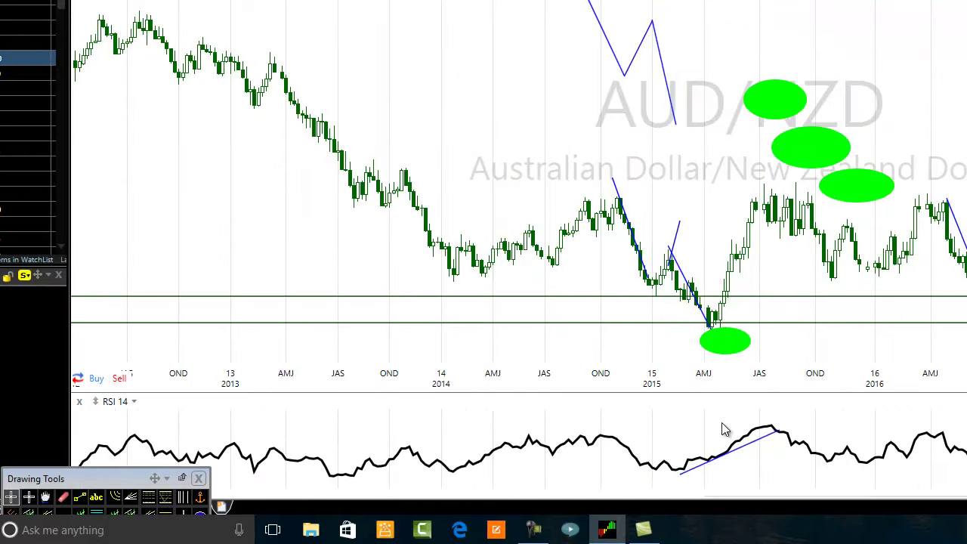